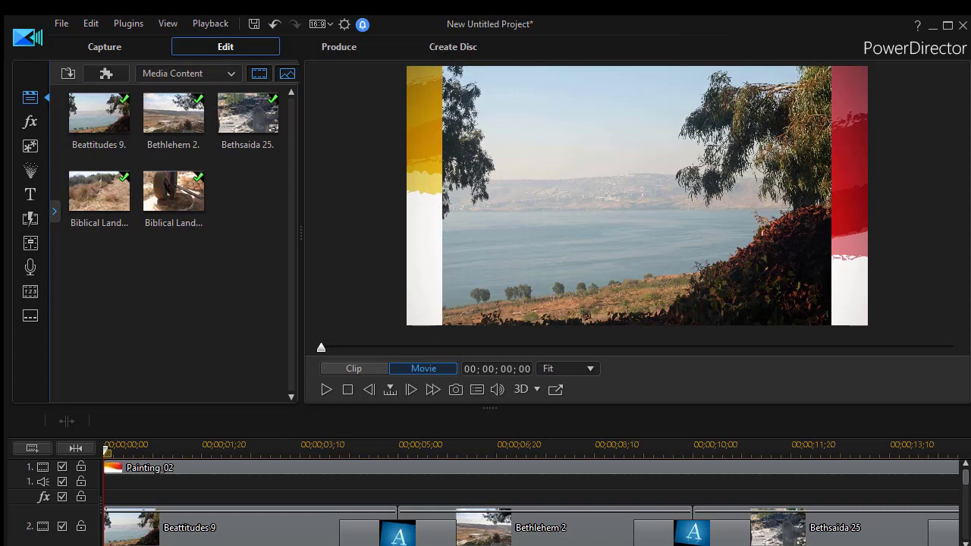
Preview the project from about 2;21, then stop playback back at the start
left_click(263, 449)
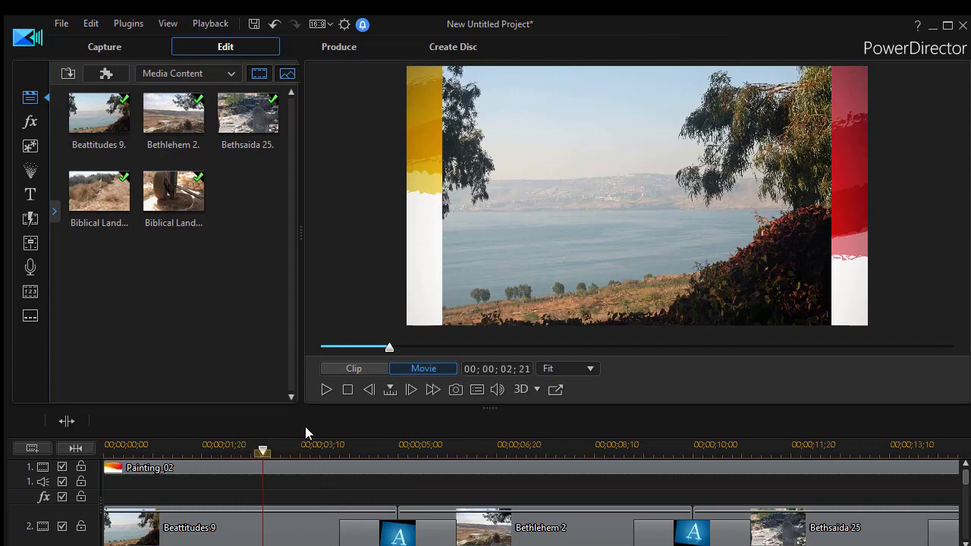
left_click(326, 388)
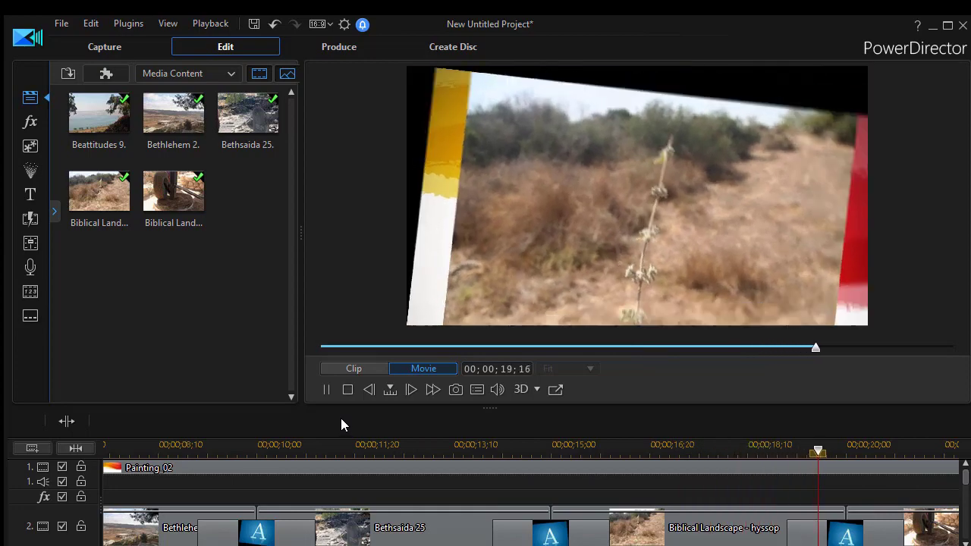
left_click(349, 389)
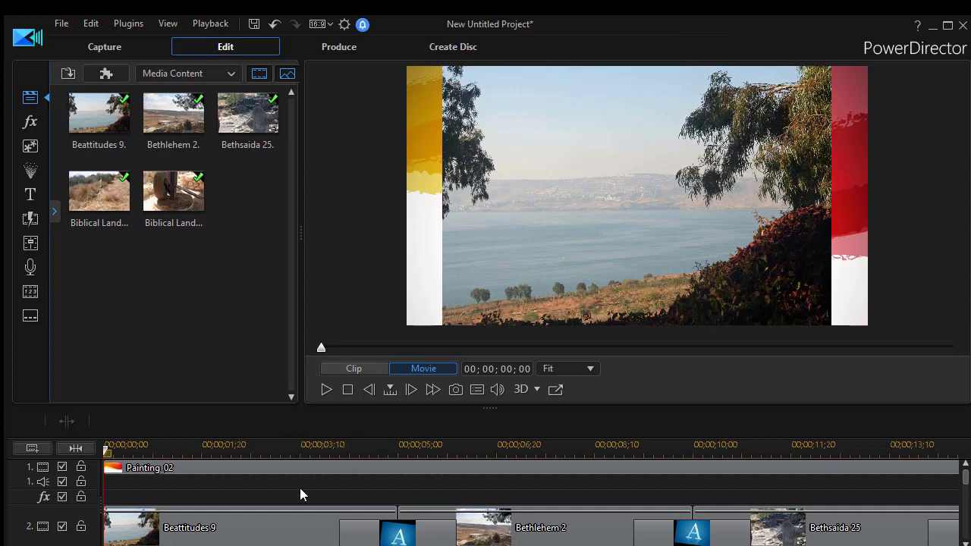
Hide track 2, show track 3, and open the Beattitudes 9 clip in PiP Designer
left_click(62, 528)
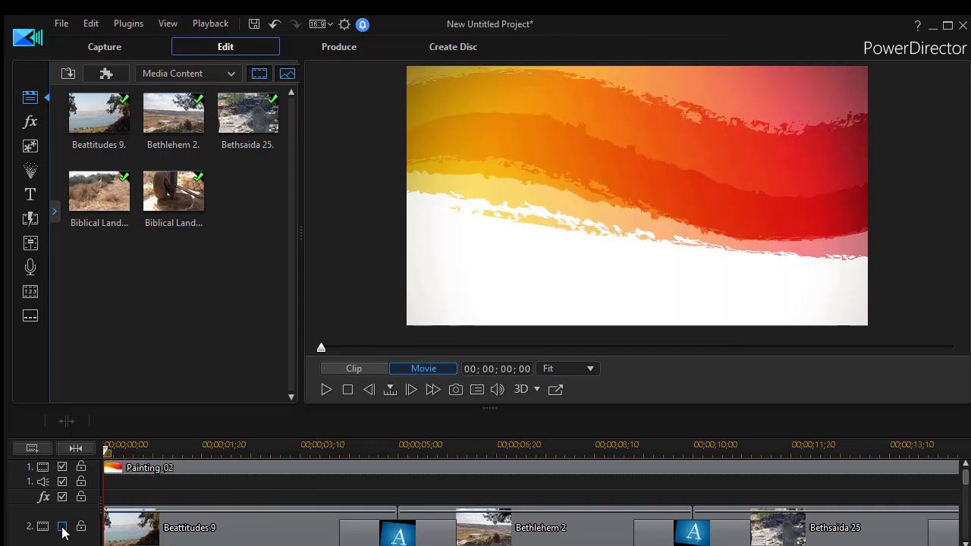
left_click_drag(962, 476, 963, 494)
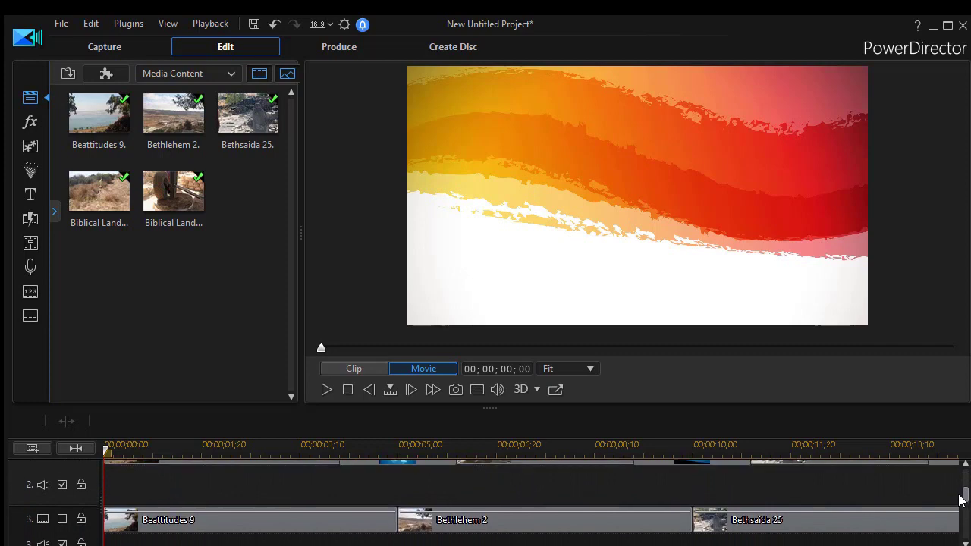
left_click(62, 522)
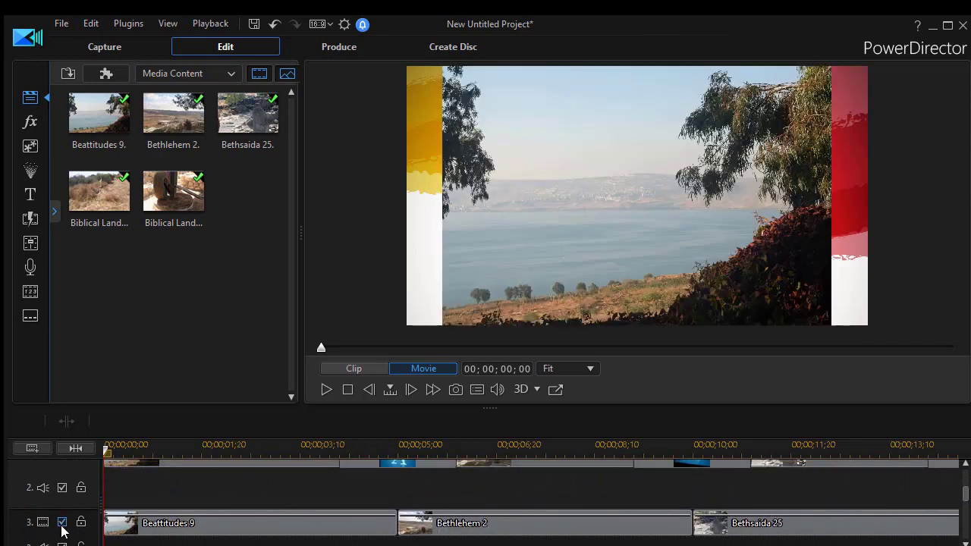
left_click(259, 535)
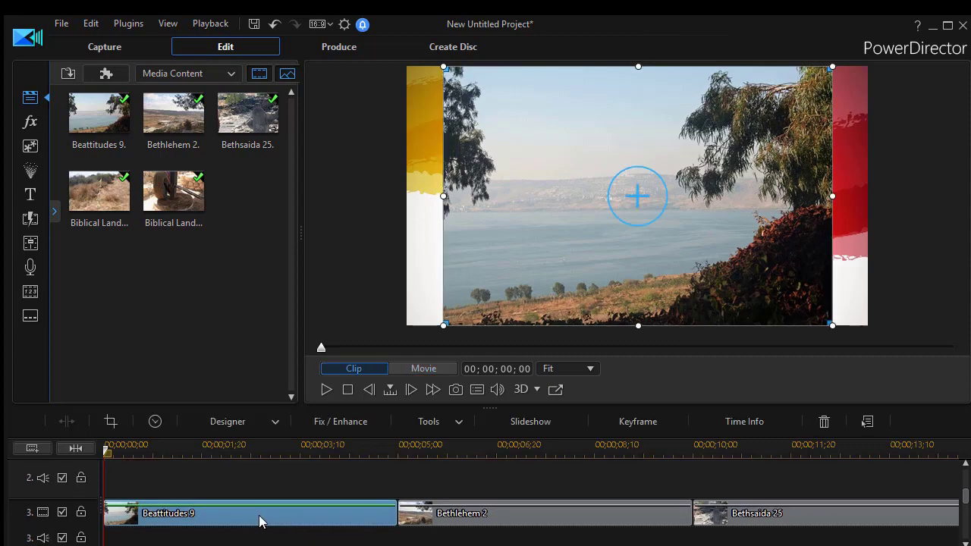
double_click(259, 520)
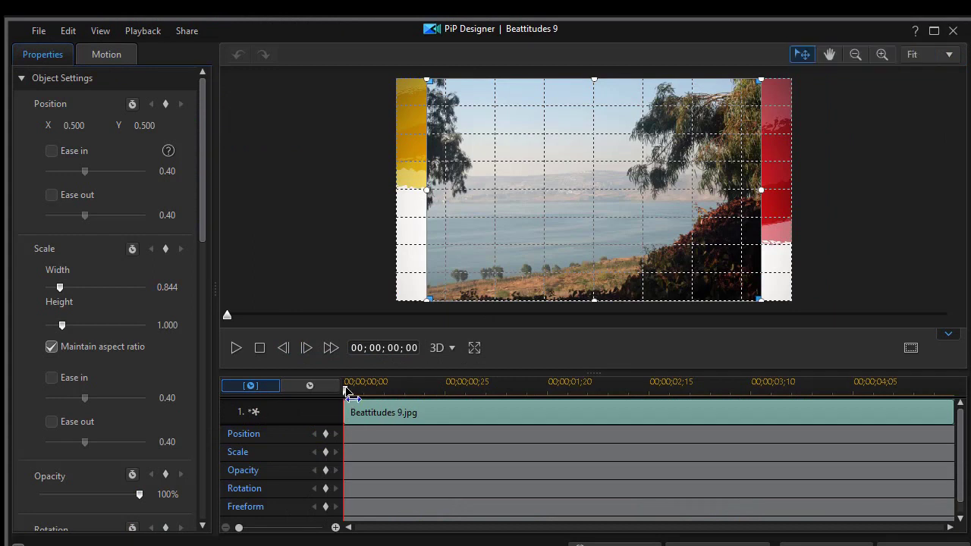
Turn off the preview grid lines and add a Position keyframe at 00;00;02;00
left_click(911, 350)
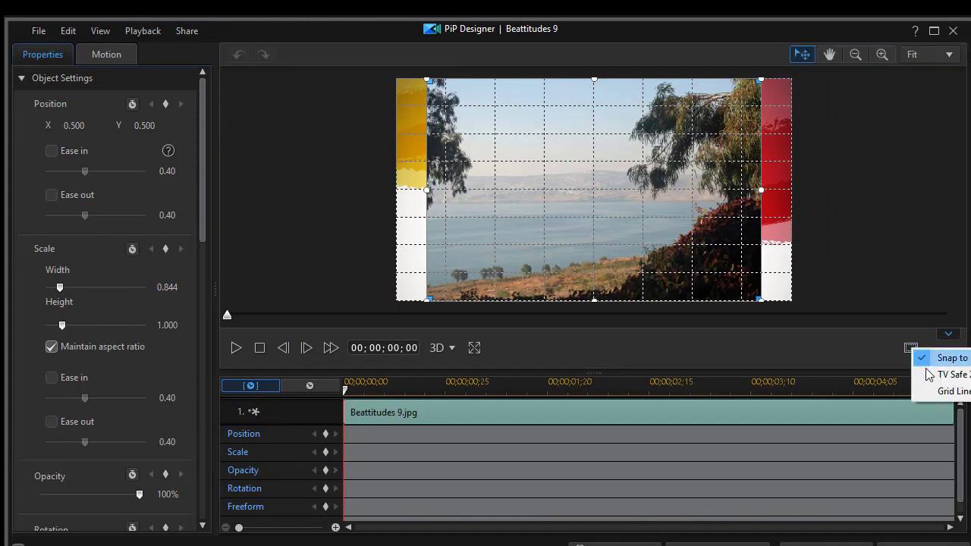
left_click(940, 392)
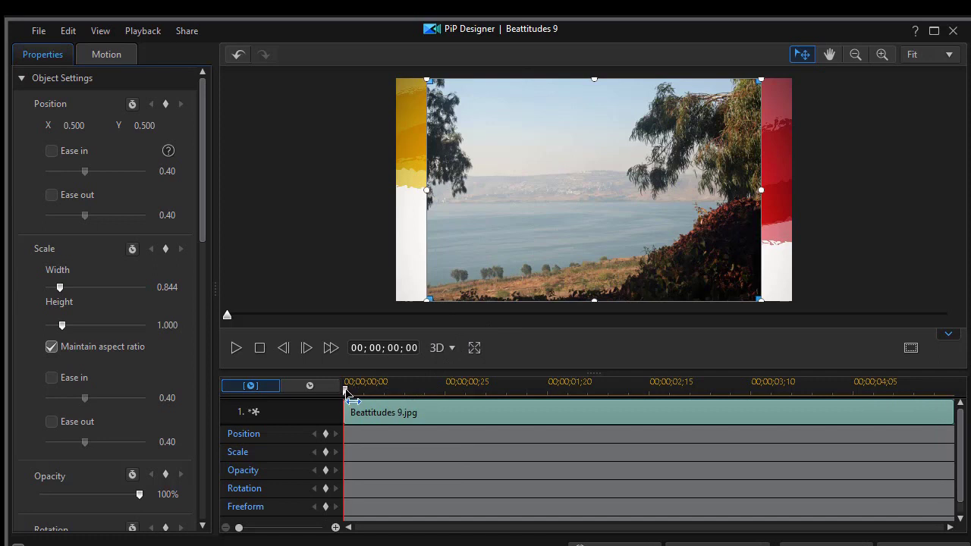
left_click_drag(346, 392, 588, 398)
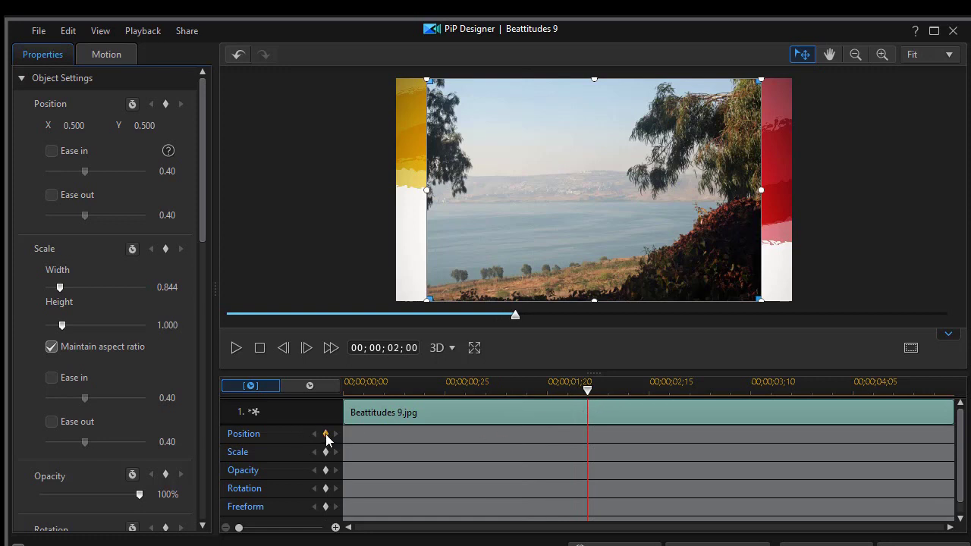
left_click(327, 434)
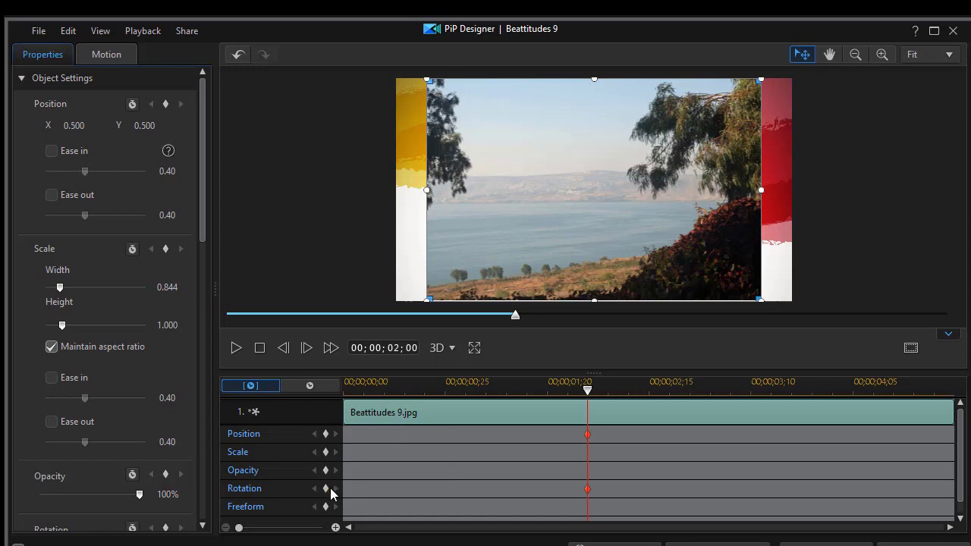
Add Position and Rotation keyframes at about 00;00;03;07, then return the playhead to the start
left_click_drag(586, 390, 737, 402)
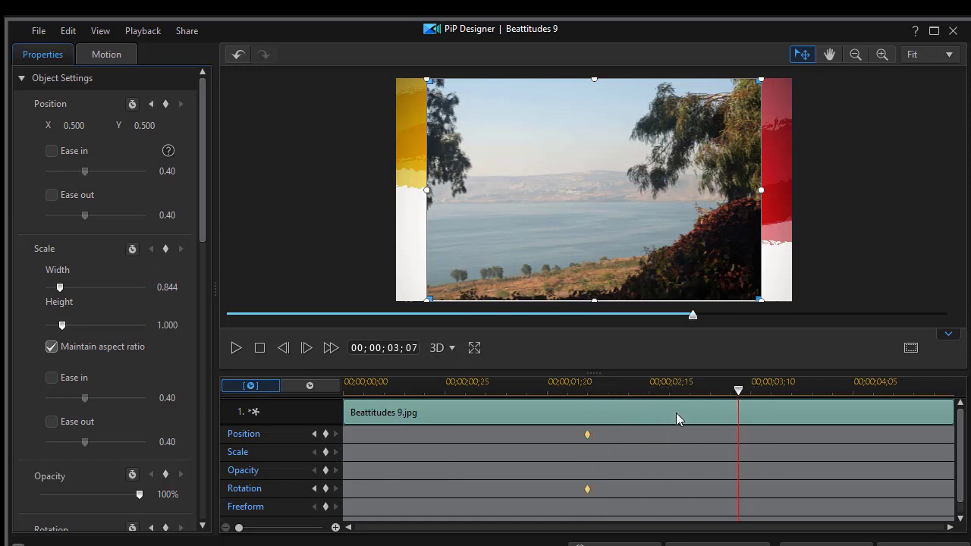
left_click(326, 435)
left_click(326, 489)
left_click_drag(739, 393, 296, 428)
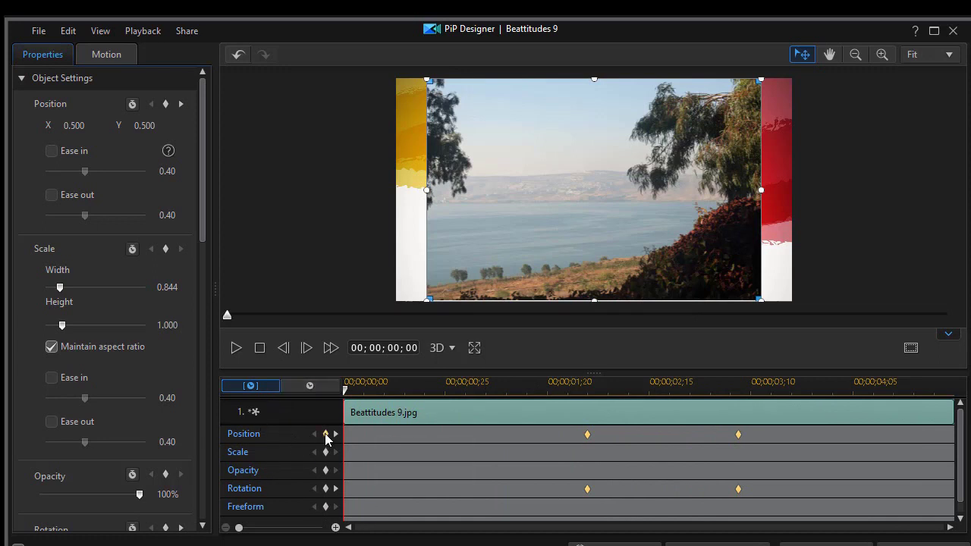
At 75% zoom, keyframe the clip start with the photo rotated 90° below the frame (0.587/1.777), then preview
left_click(325, 434)
left_click(936, 55)
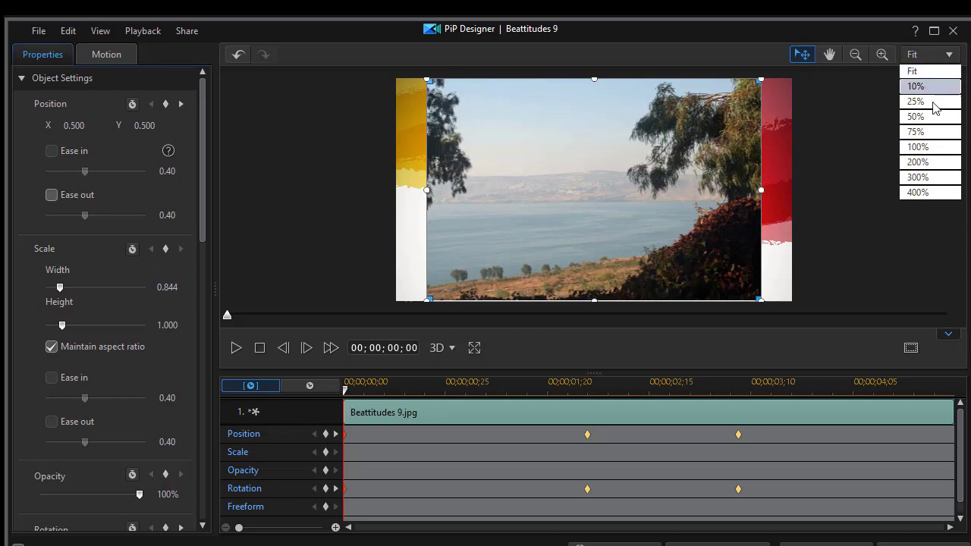
left_click(931, 132)
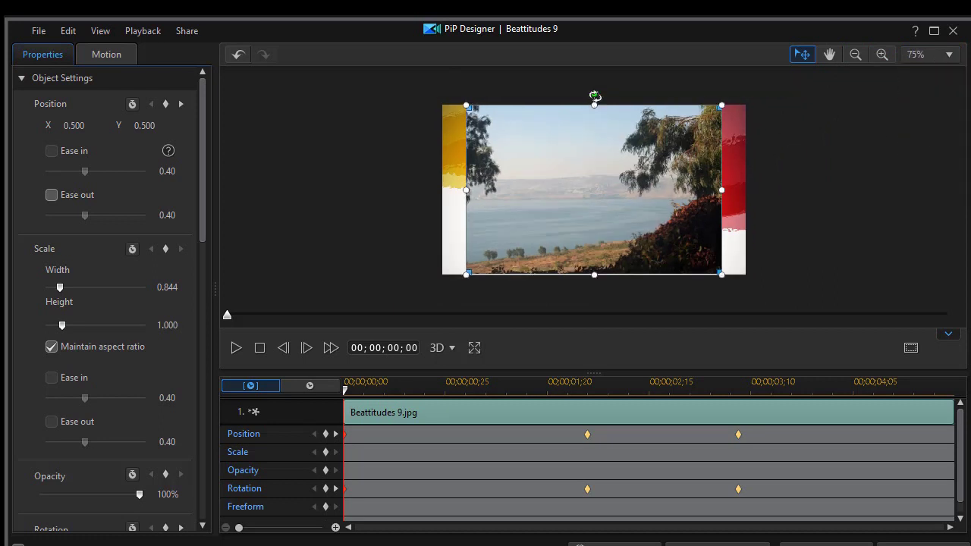
left_click_drag(596, 91, 730, 181)
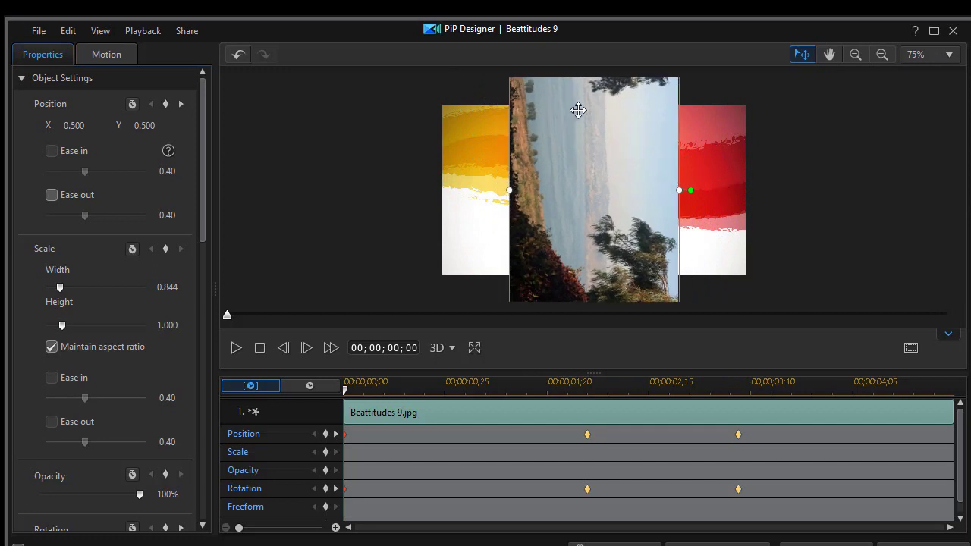
left_click_drag(579, 109, 607, 334)
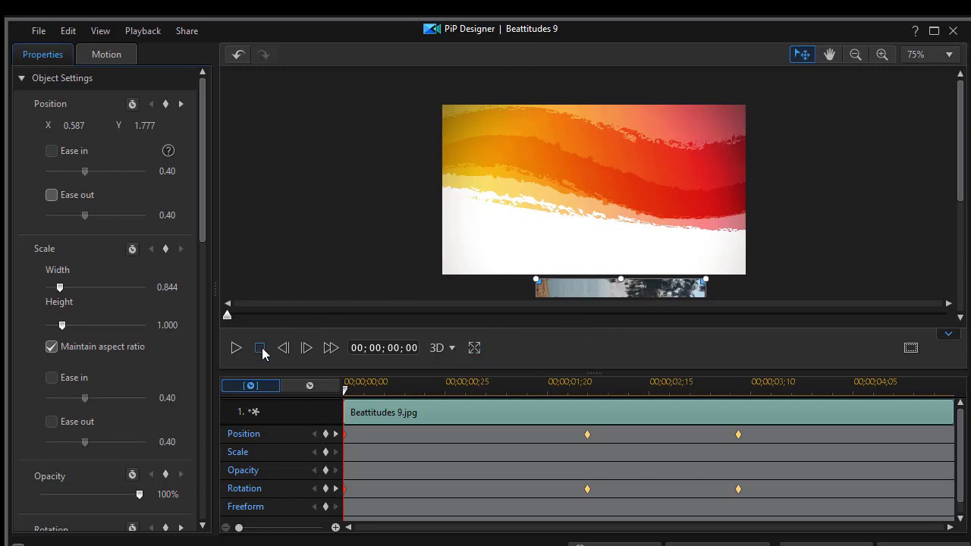
left_click(236, 350)
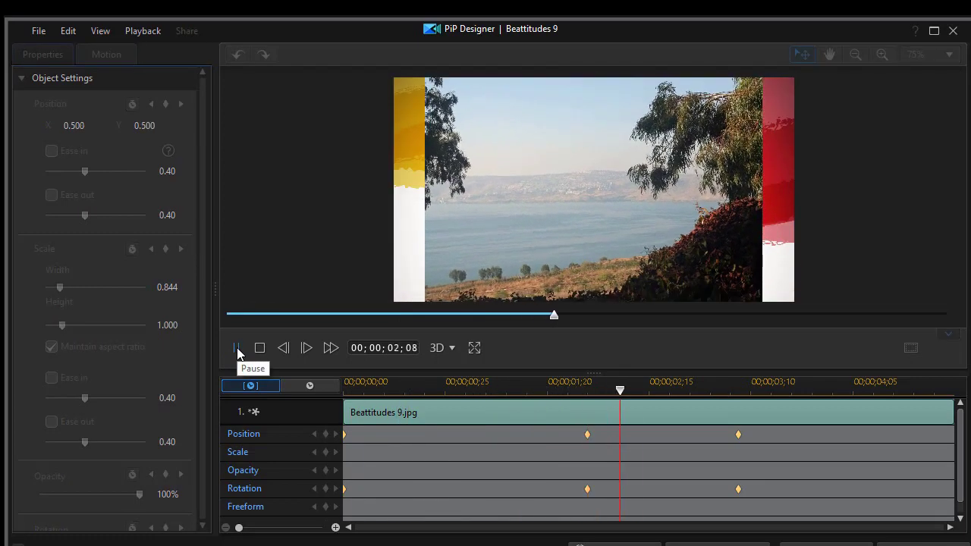
At 00;00;05;00, rotate the photo counter-clockwise and move it above the frame to 0.368/−0.768, then replay
left_click(259, 347)
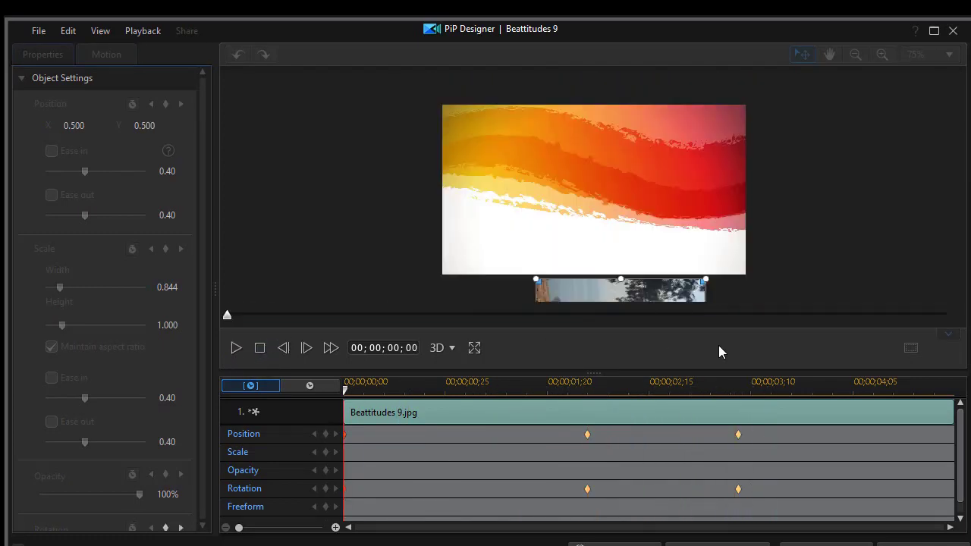
left_click_drag(347, 388, 952, 390)
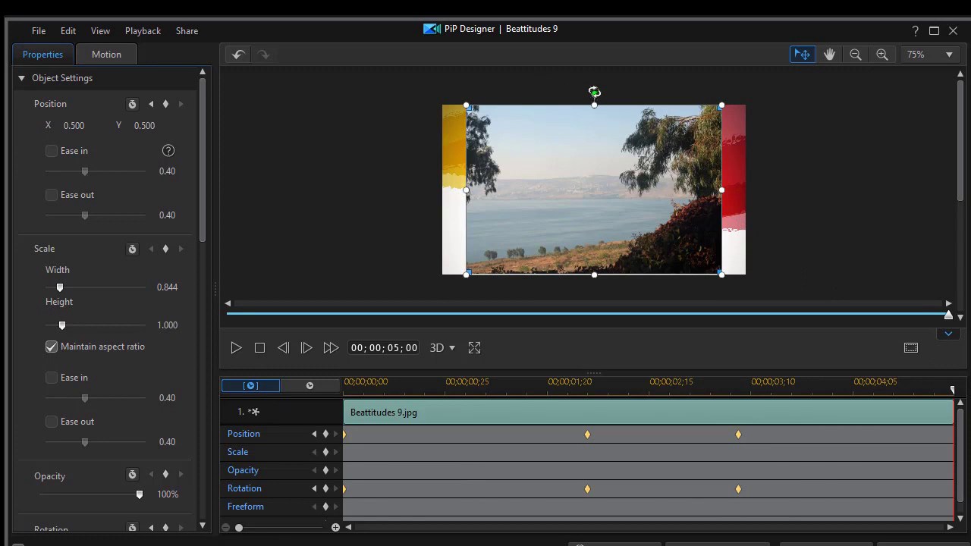
left_click_drag(594, 94, 347, 204)
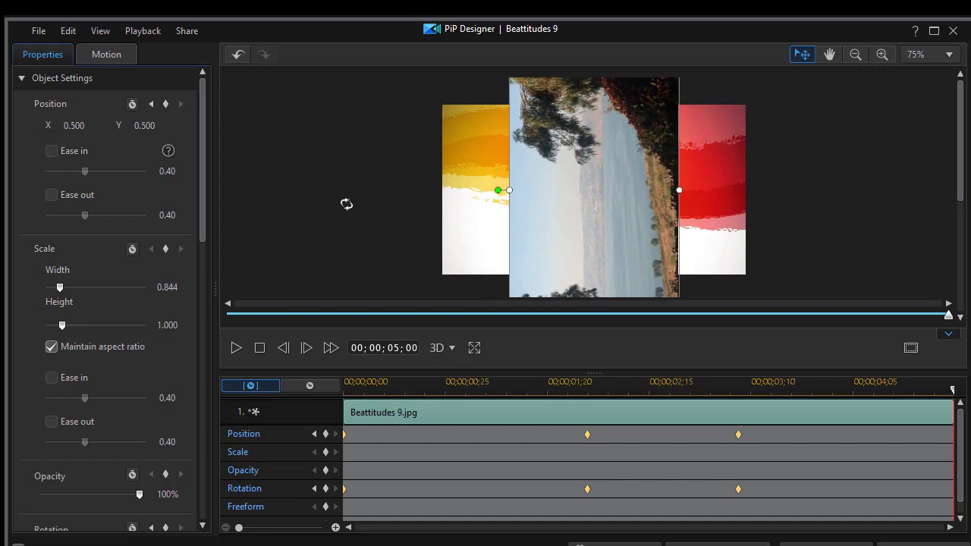
left_click_drag(584, 213, 557, 6)
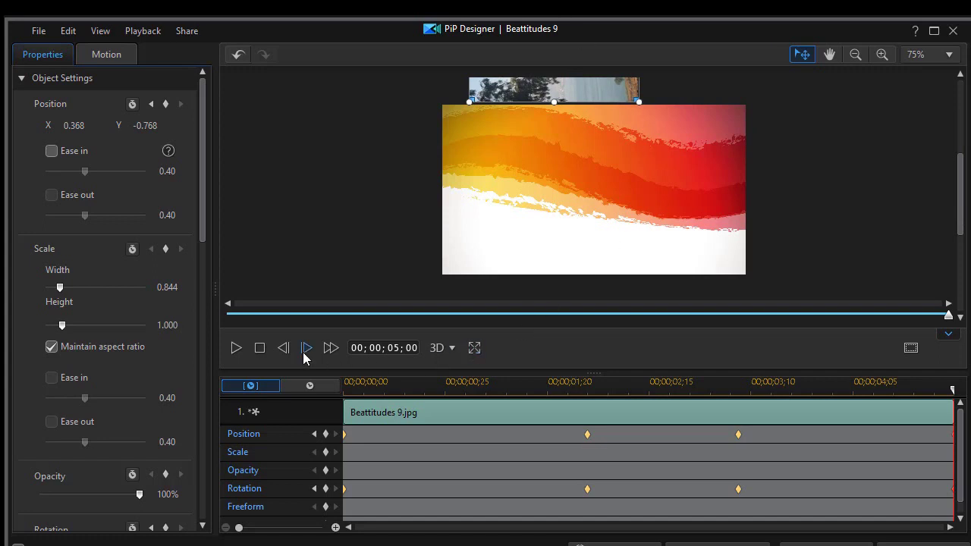
left_click(259, 348)
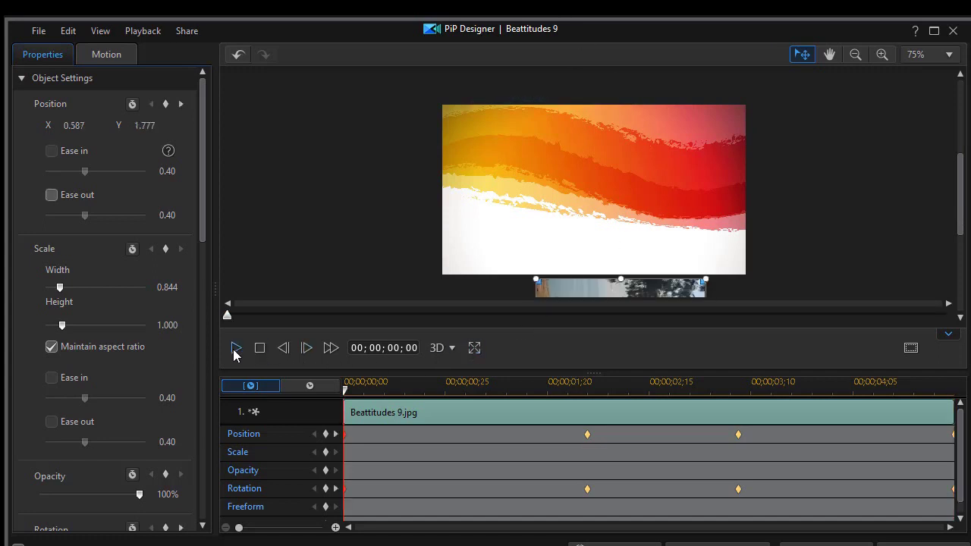
left_click(235, 349)
left_click(336, 435)
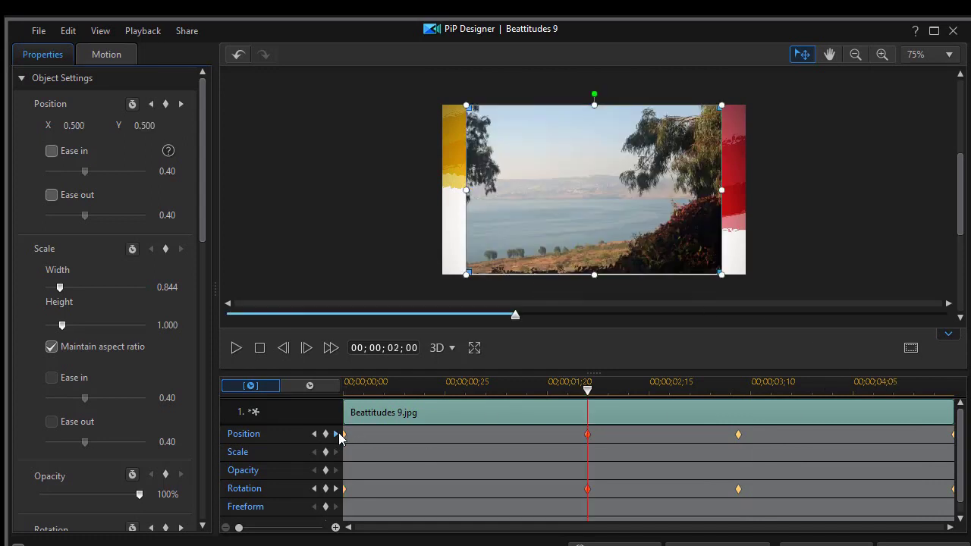
Shift the 00;00;05;00 exit position slightly left, replay, and close PiP Designer
left_click(336, 434)
left_click(338, 433)
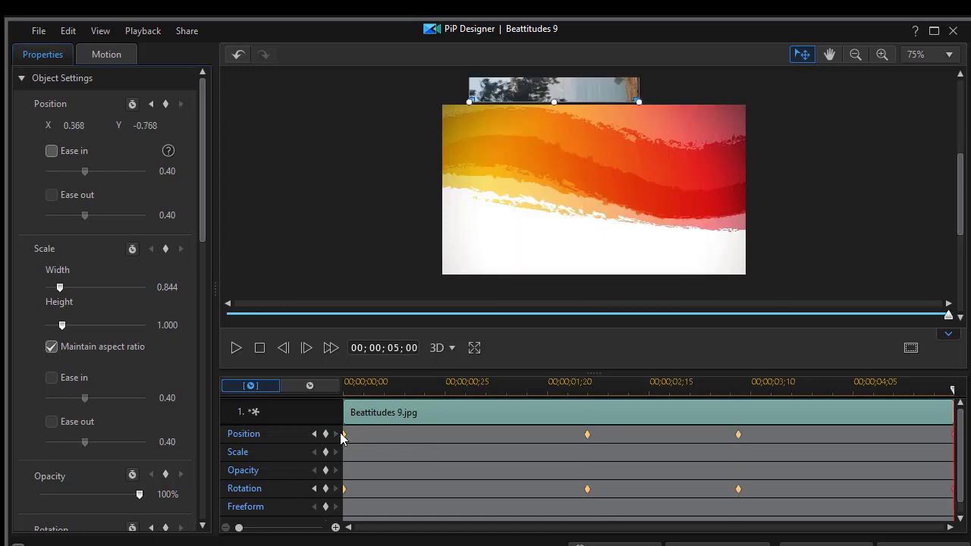
left_click_drag(575, 83, 569, 85)
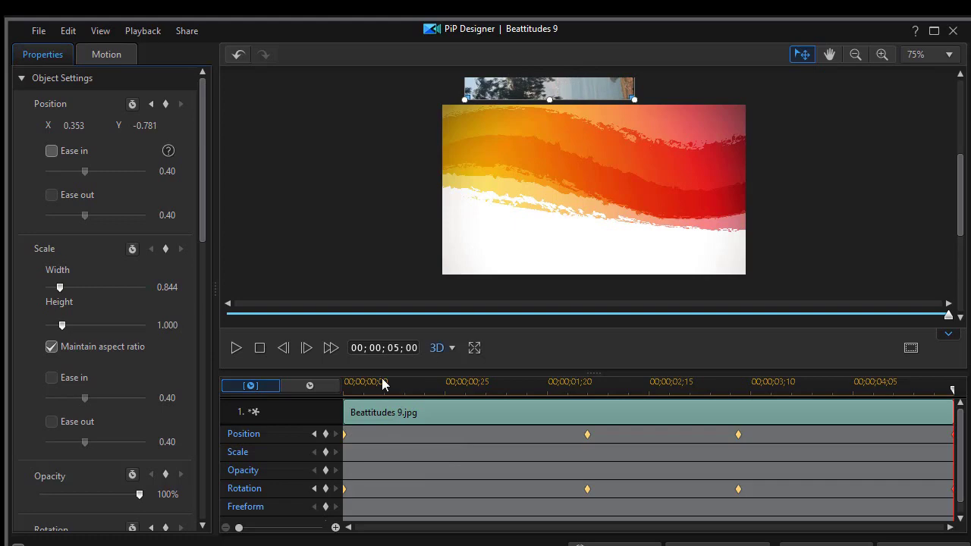
left_click(234, 348)
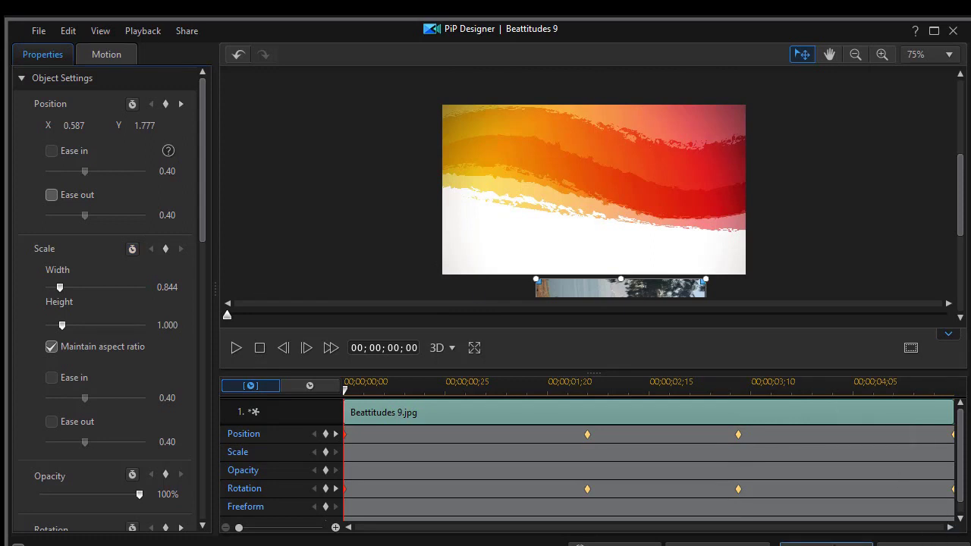
key("Return")
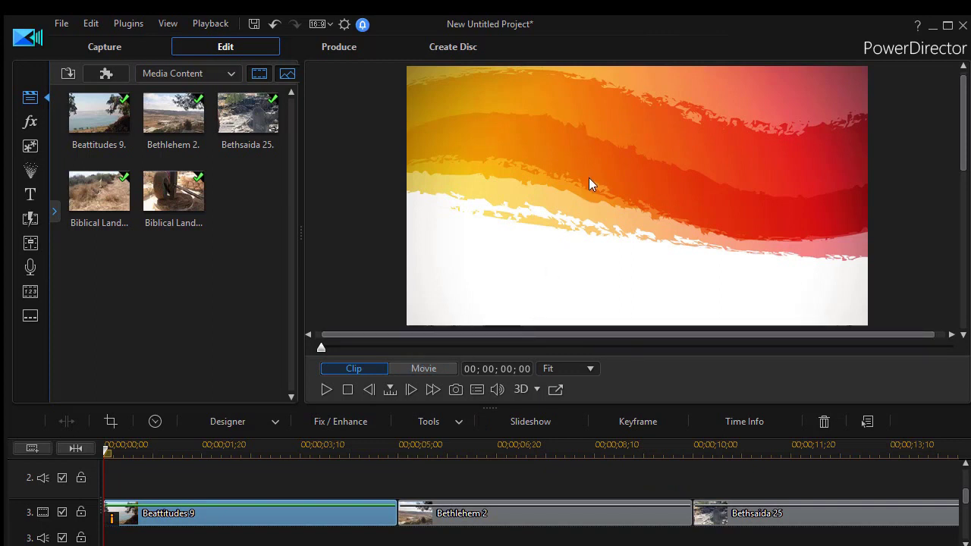
Copy Beattitudes 9's keyframe attributes and paste them onto Bethlehem 2
right_click(314, 515)
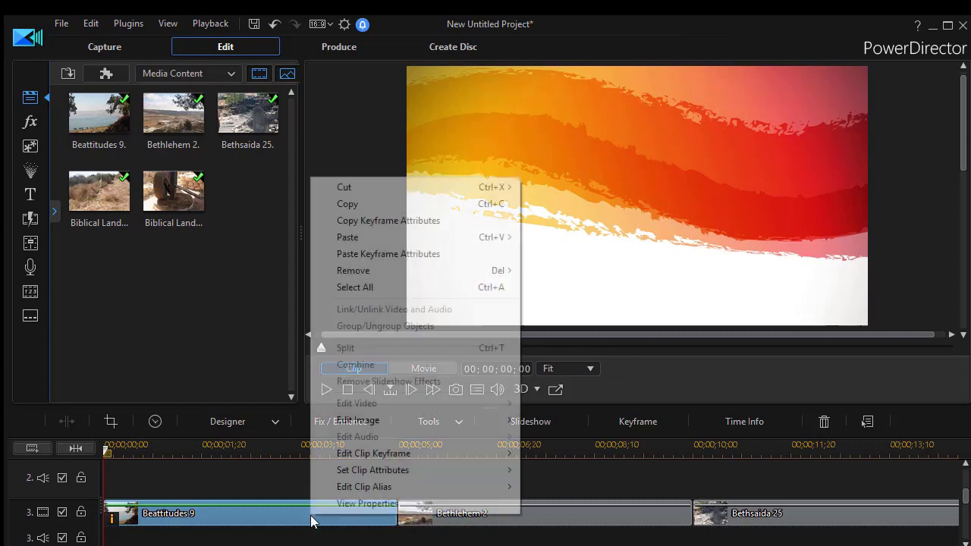
left_click(415, 224)
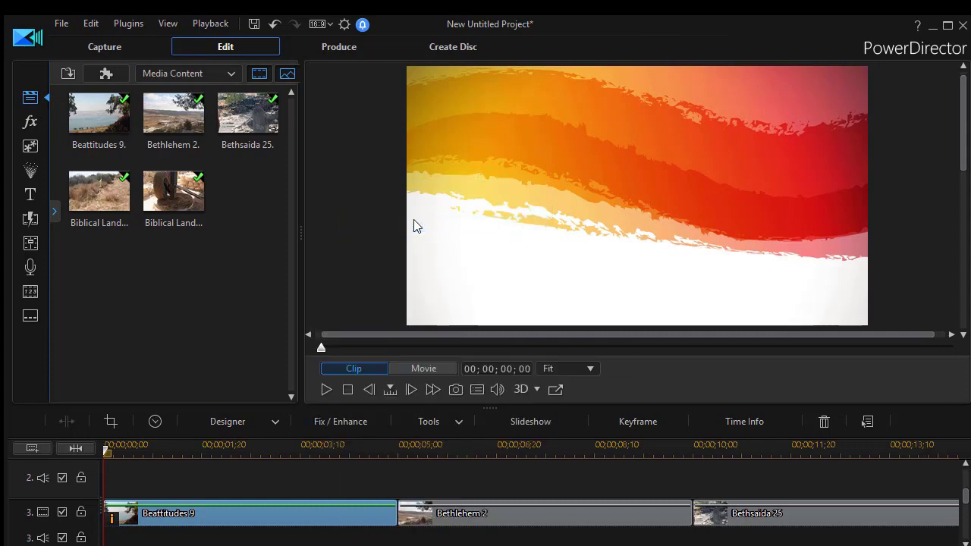
left_click(558, 520)
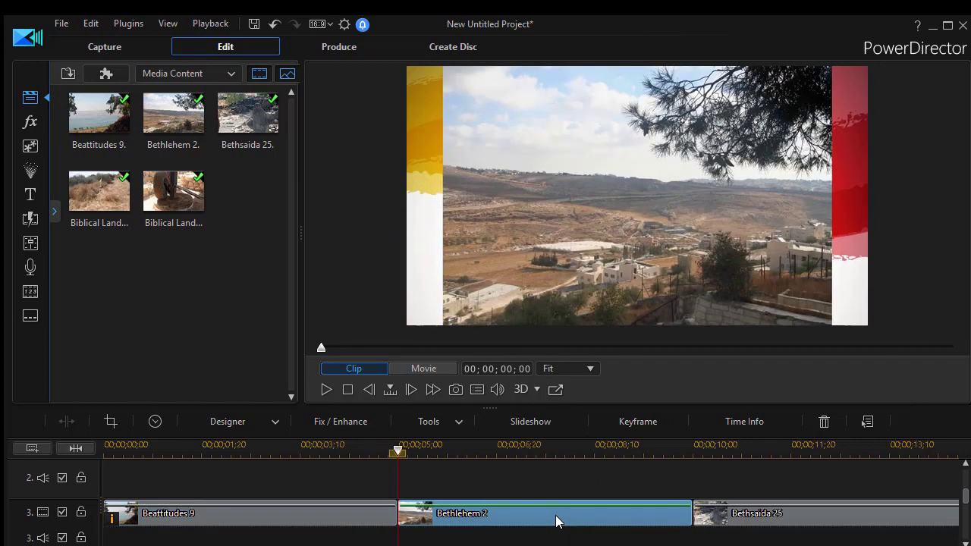
right_click(561, 518)
left_click(607, 255)
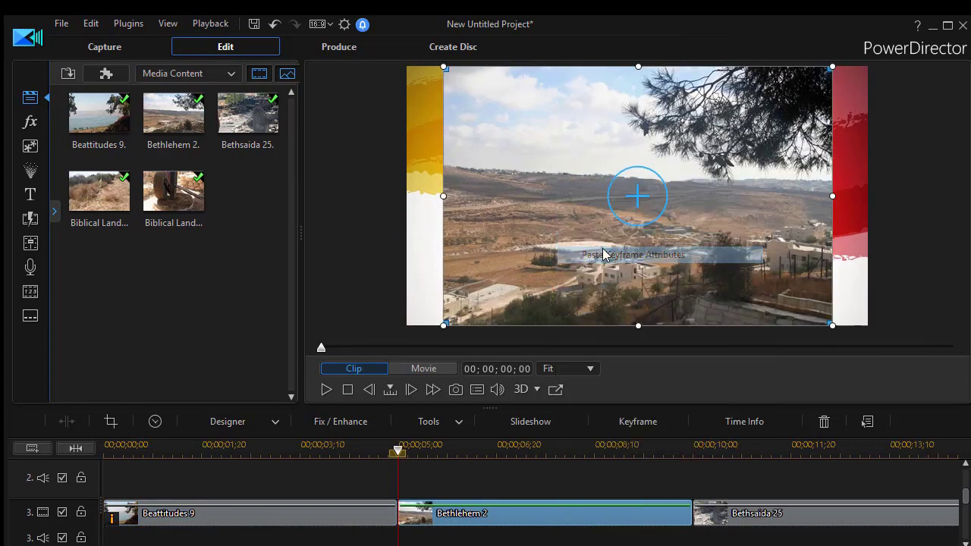
left_click(493, 331)
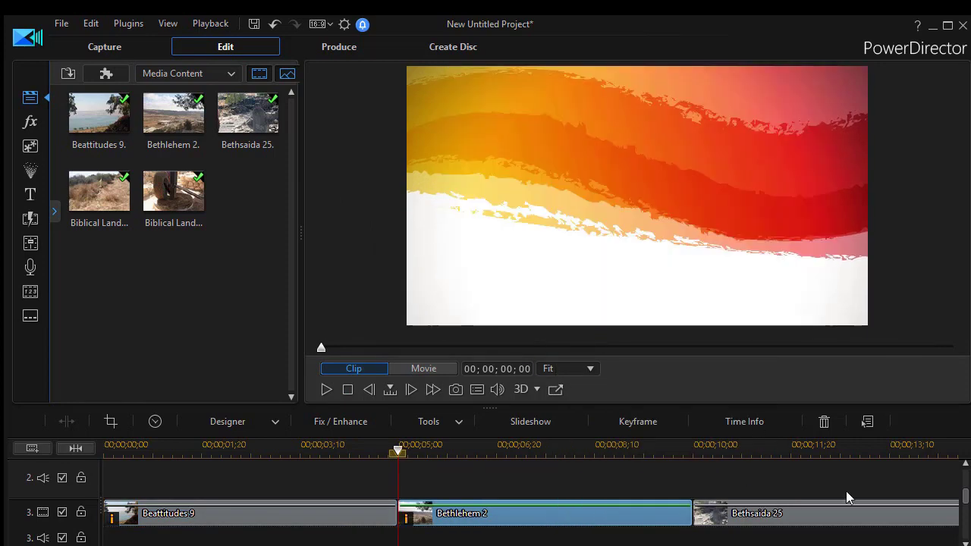
Paste the copied keyframe attributes onto Bethsaida 25, replacing its settings
left_click(806, 519)
right_click(806, 520)
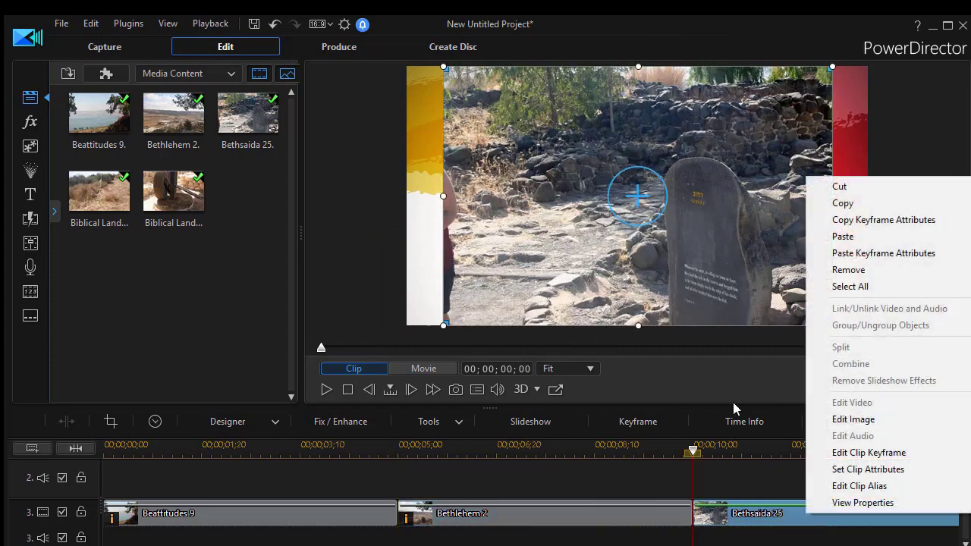
left_click(856, 255)
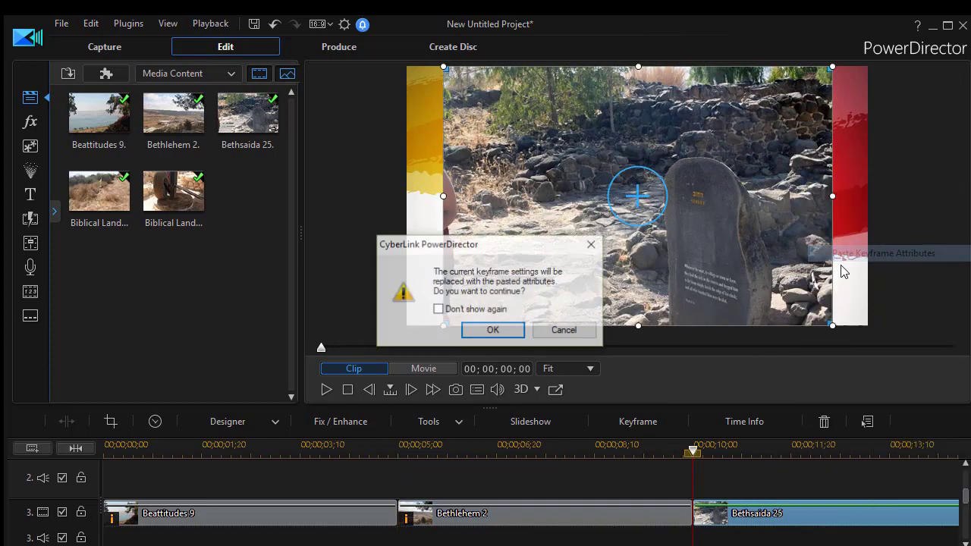
left_click(474, 332)
scroll(405, 489, "right", 10)
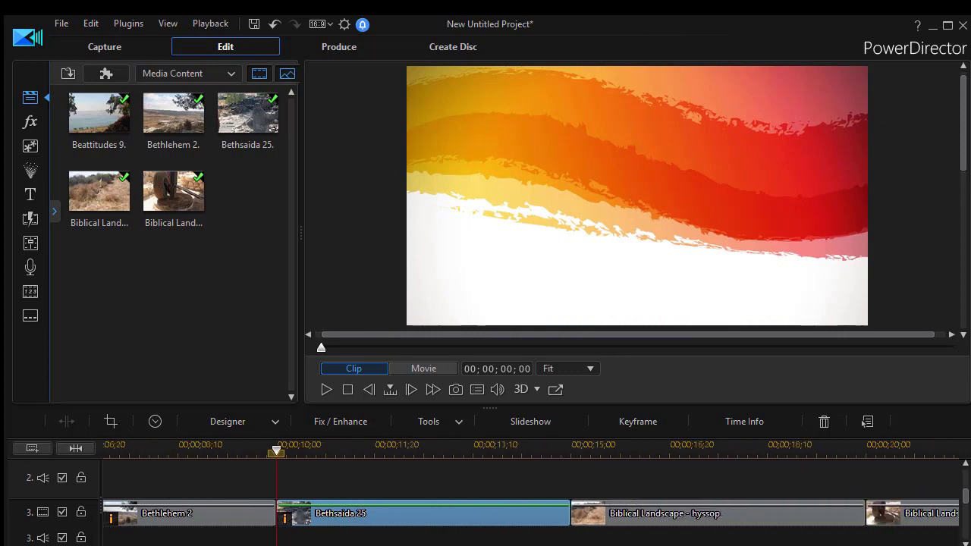
scroll(489, 524, "left", 10)
Paste the keyframe attributes onto Bethlehem 2 and Bethsaida 25 a second time
right_click(489, 522)
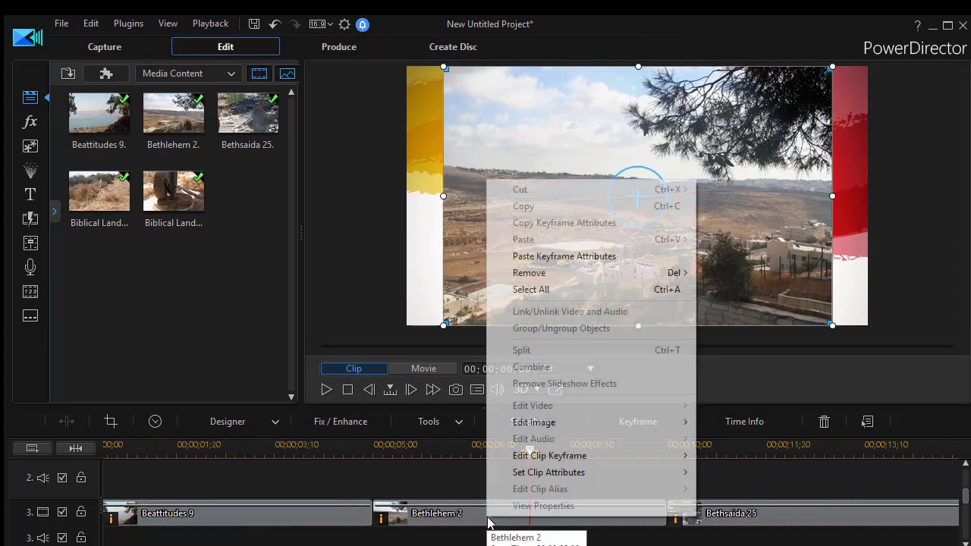
left_click(557, 257)
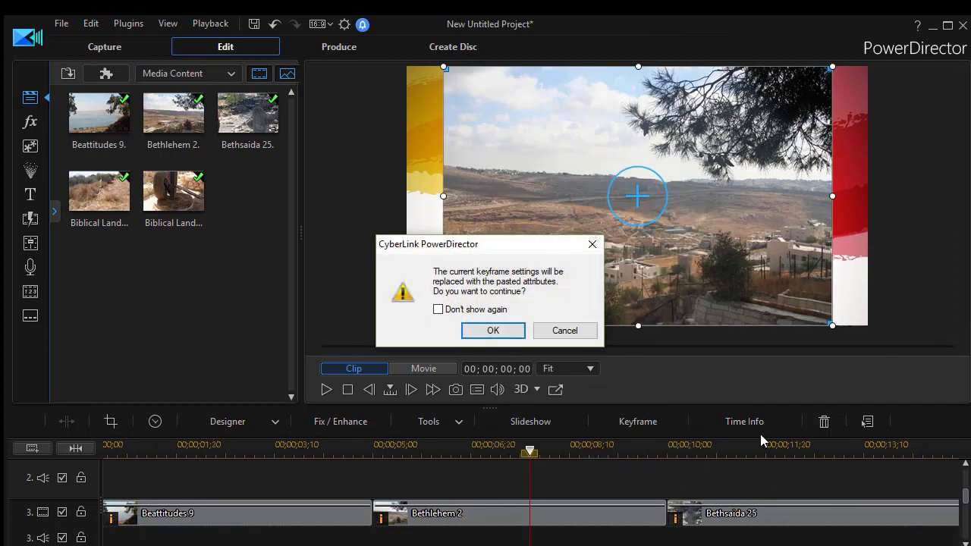
left_click(493, 331)
right_click(758, 516)
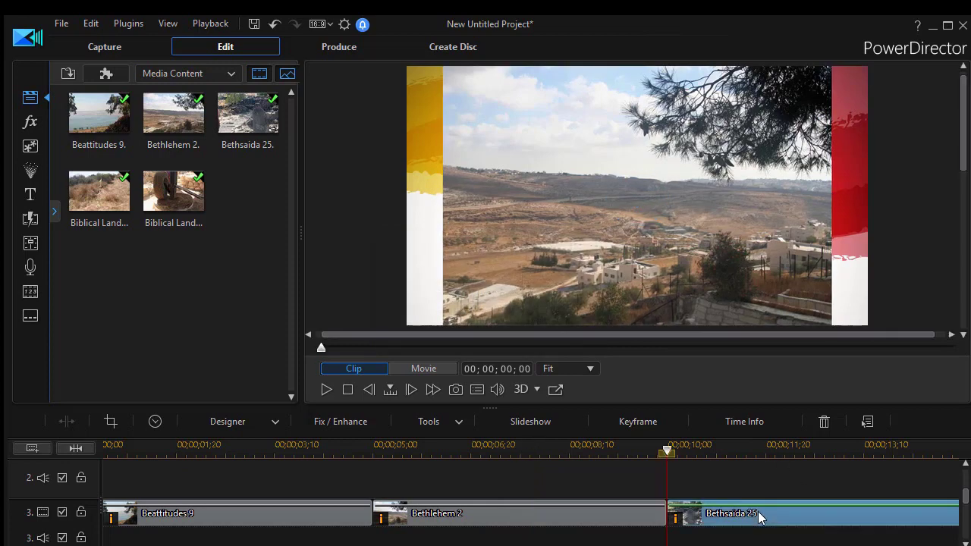
left_click(796, 251)
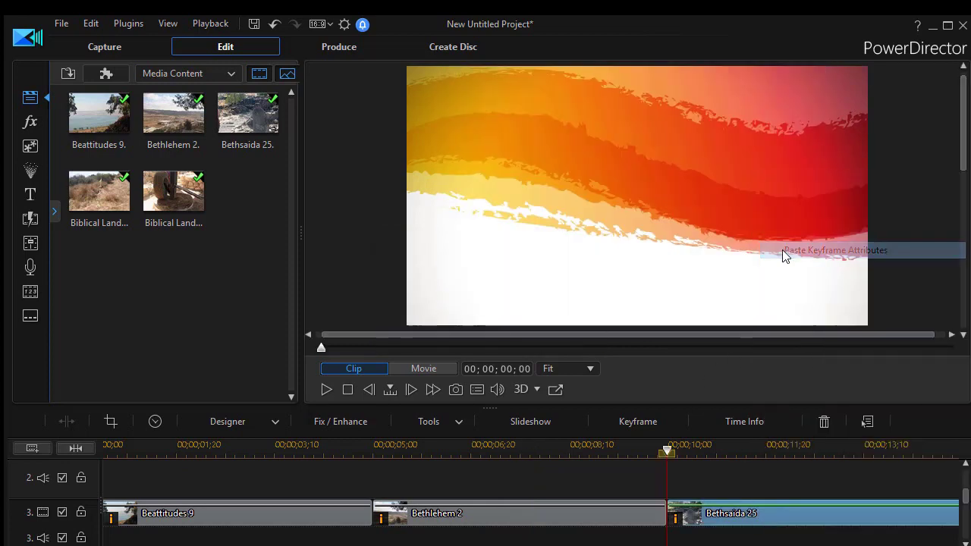
left_click(493, 331)
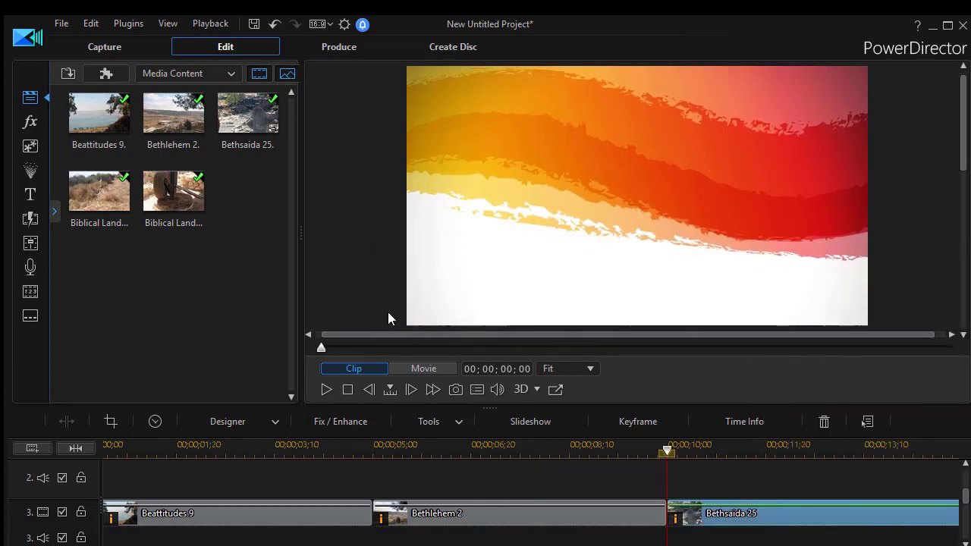
Play the whole movie in Movie mode from 00;00;00;00, then stop at the start
left_click_drag(671, 455, 32, 464)
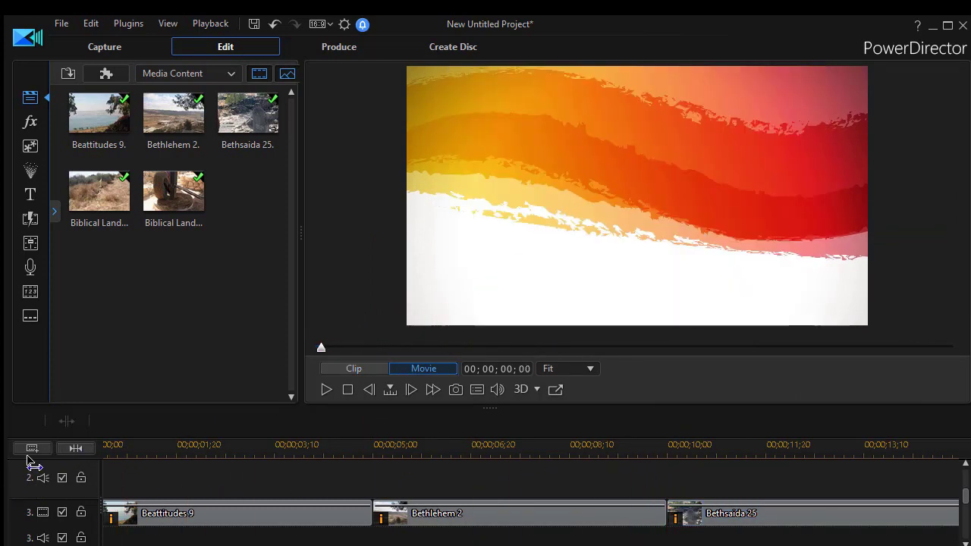
left_click_drag(118, 462, 82, 453)
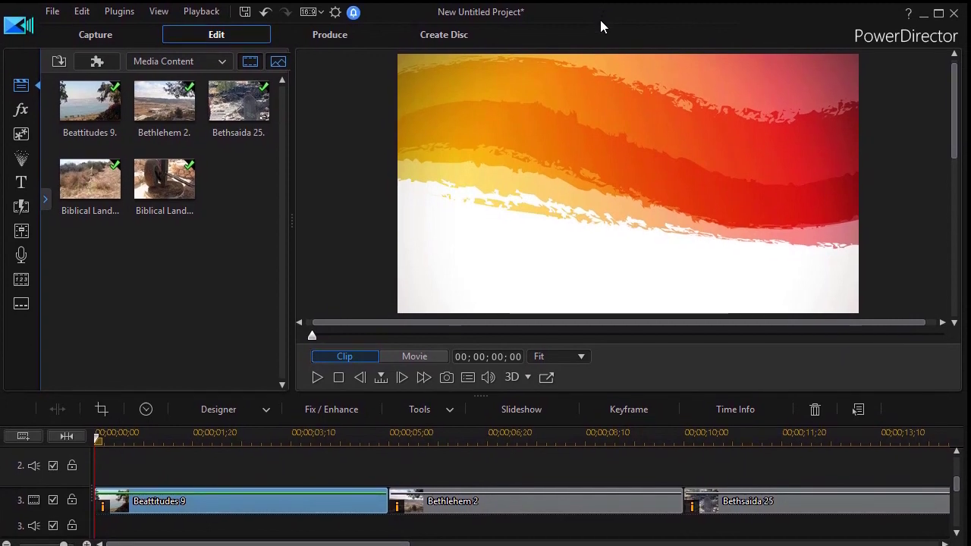
left_click(432, 357)
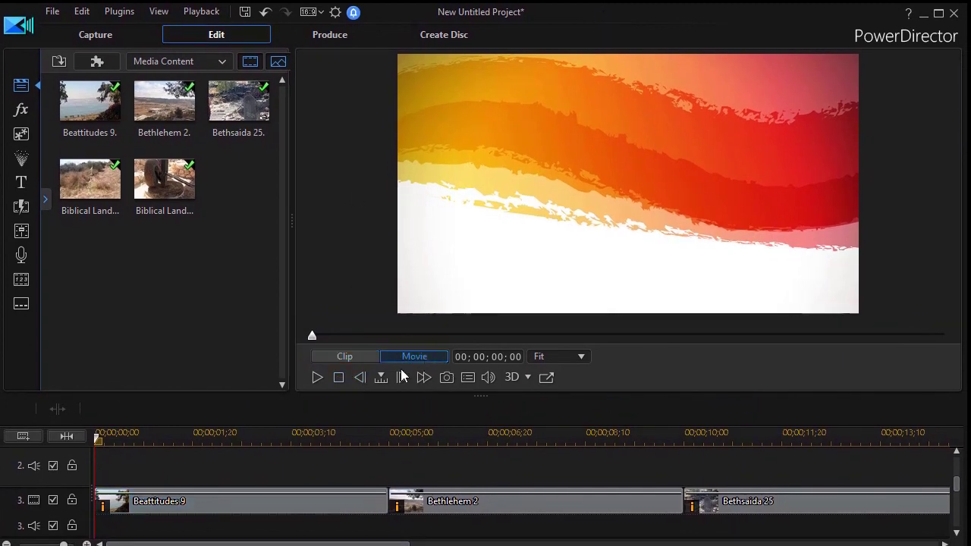
left_click(318, 379)
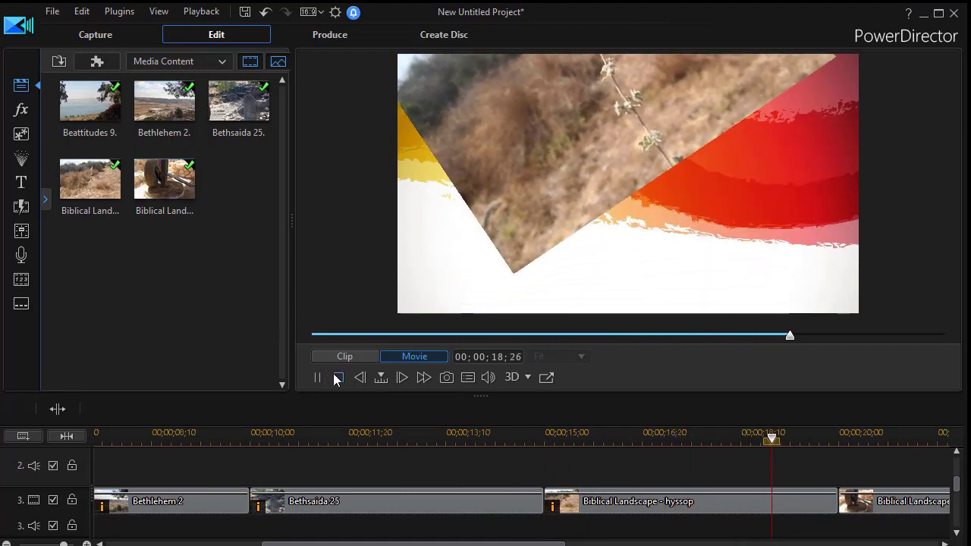
left_click(337, 377)
Move Bethlehem 2 onto track 4 at 00;00;03;28, overlapping Beattitudes 9's exit
scroll(956, 485, "down", 2)
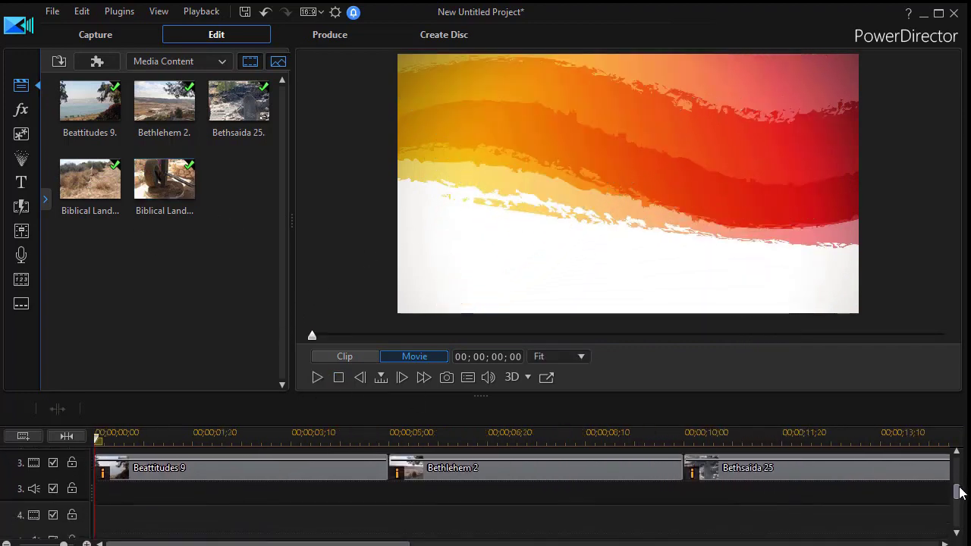
left_click_drag(505, 468, 443, 471)
left_click_drag(577, 495, 578, 495)
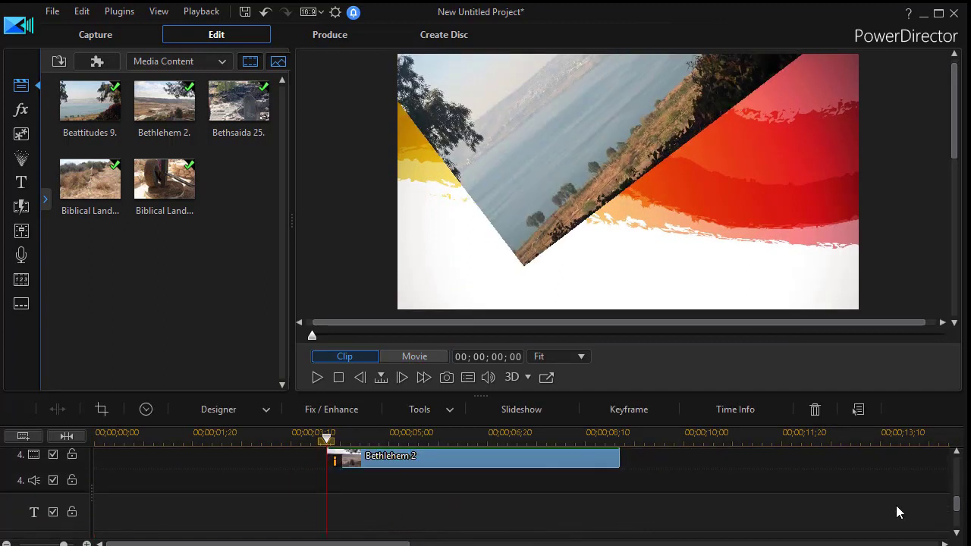
scroll(947, 485, "up", 4)
scroll(948, 485, "down", 3)
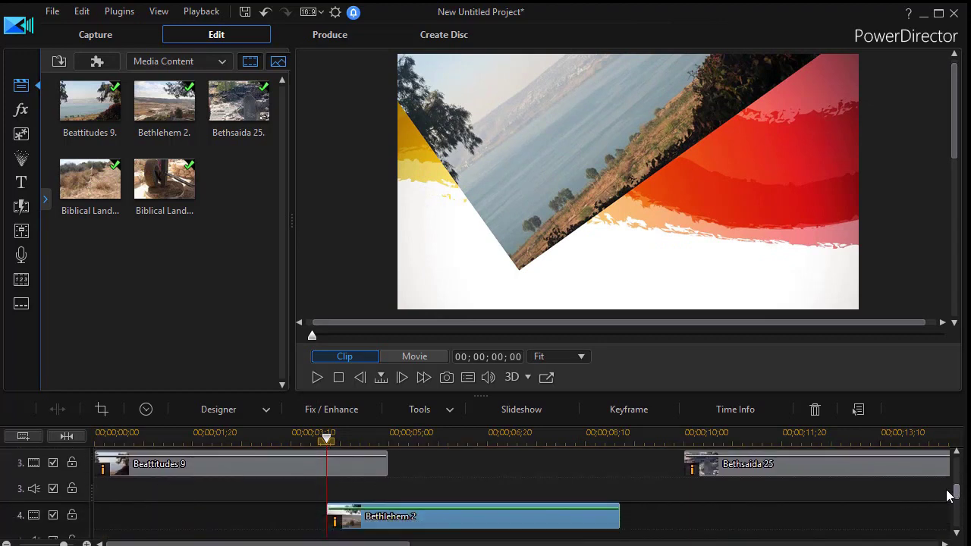
left_click(498, 462)
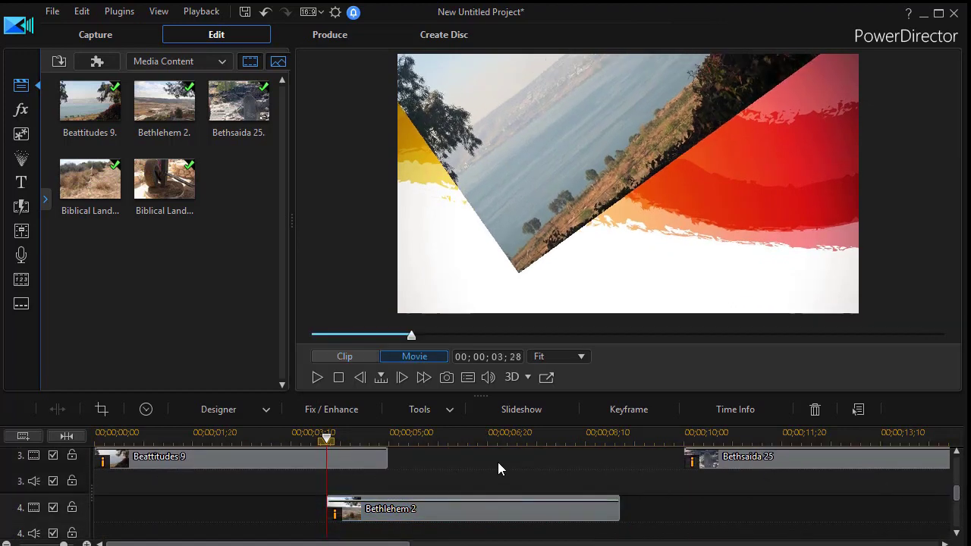
right_click(497, 462)
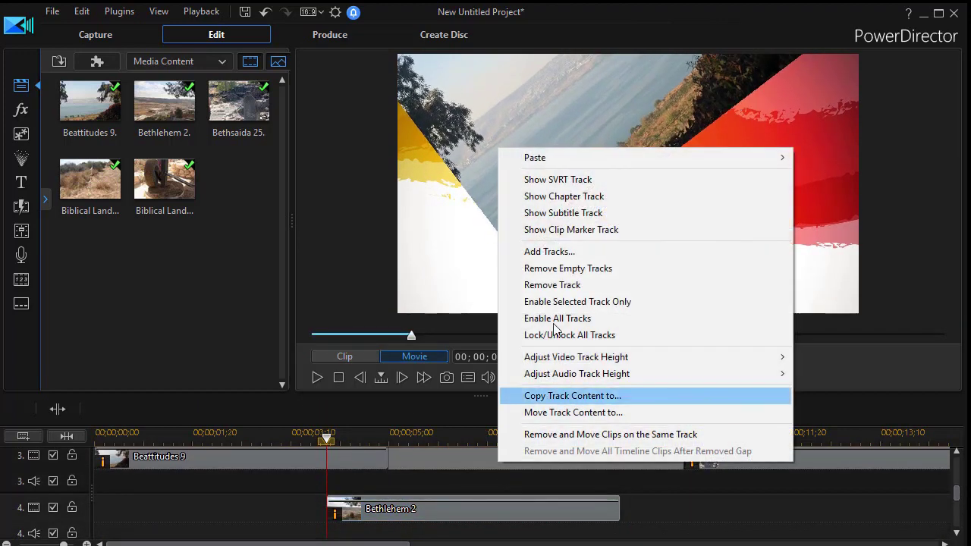
Add 1 video track and 1 audio track below track 4 using Add Tracks
left_click(590, 252)
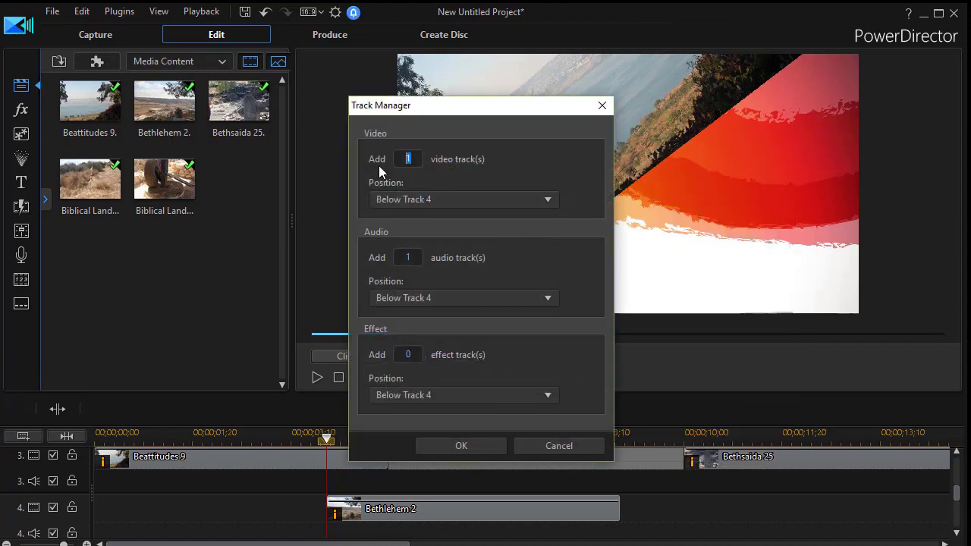
key("Return")
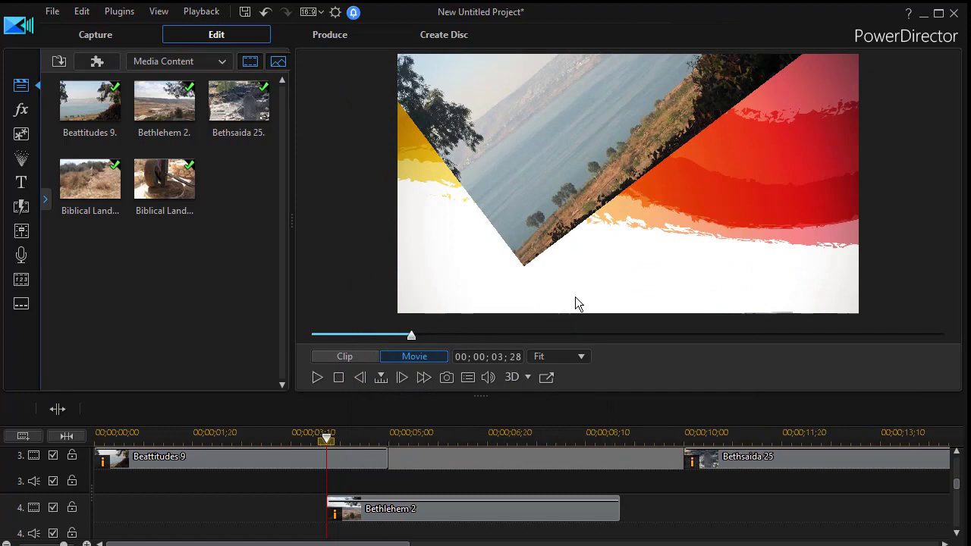
Move Bethsaida 25 onto track 5, overlapping the end of Bethlehem 2, and fit the timeline
left_click_drag(737, 463, 583, 525)
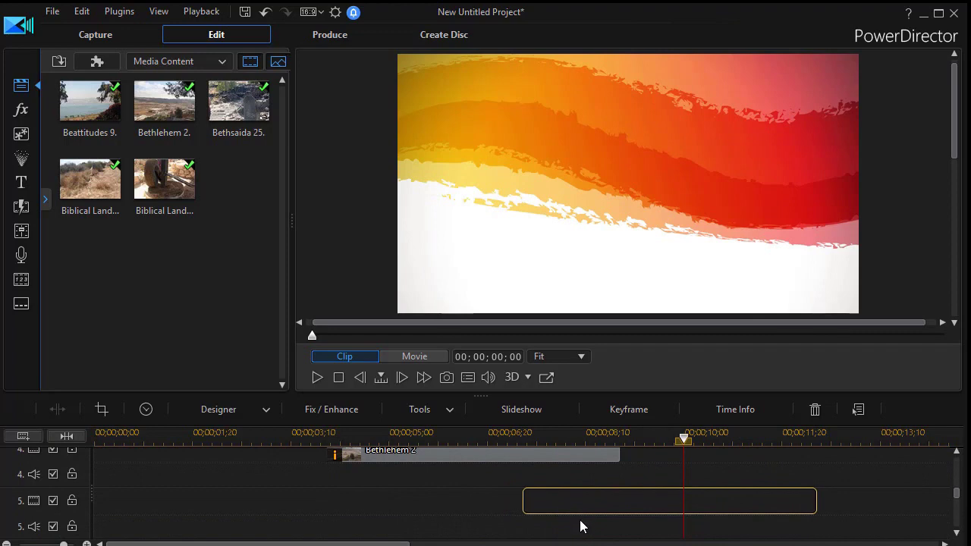
left_click_drag(910, 508, 909, 507)
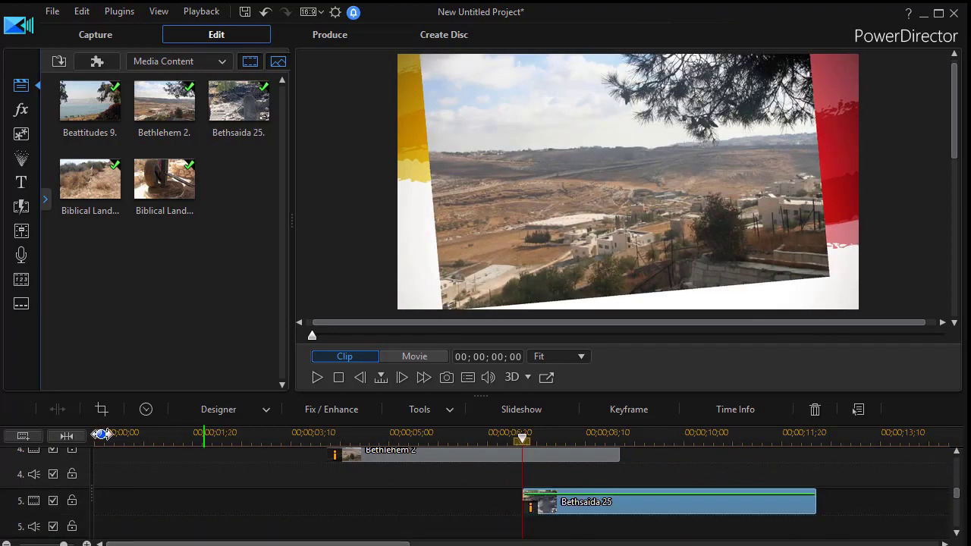
left_click(62, 433)
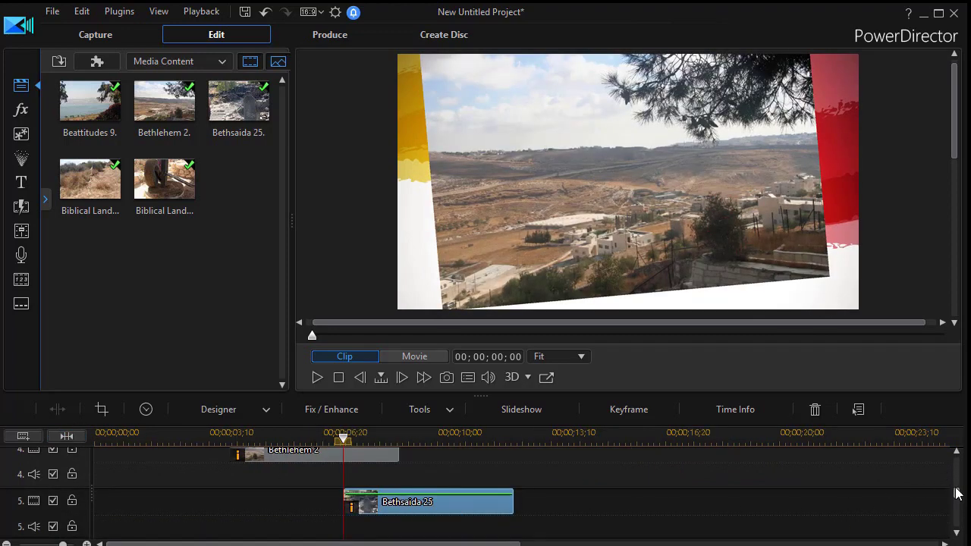
Move Biblical Landscape - hyssop onto track 6 at 00;00;10;00, overlapping Bethsaida 25
scroll(955, 493, "up", 2)
left_click(691, 466)
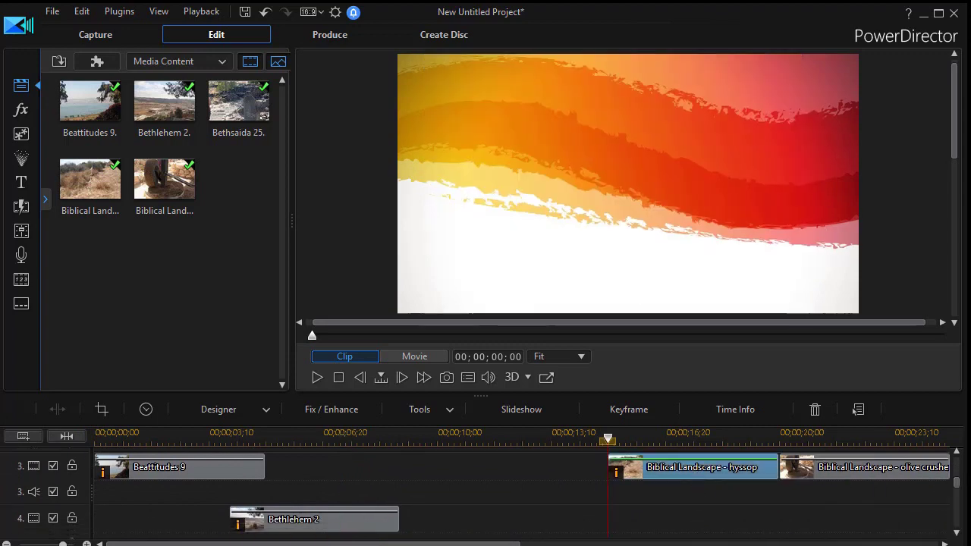
left_click_drag(691, 465, 535, 523)
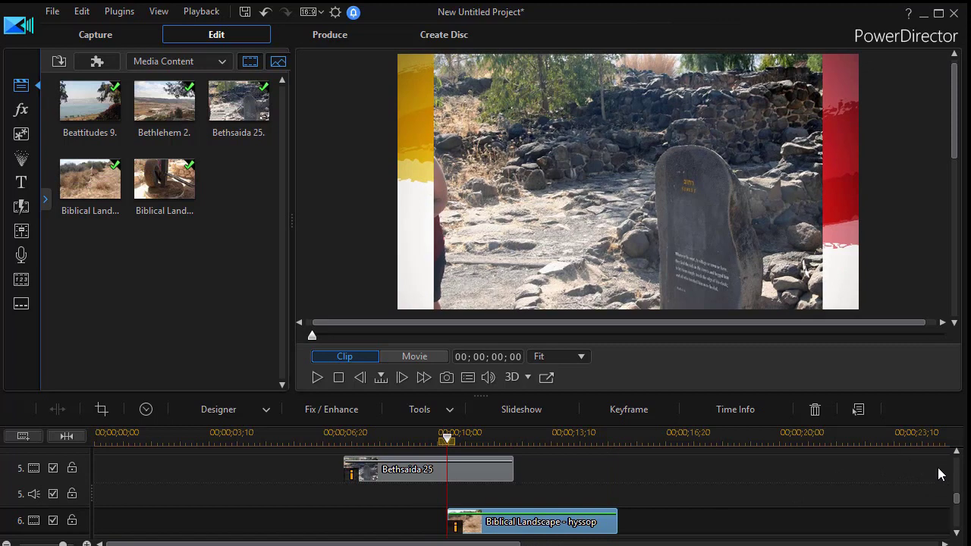
scroll(559, 524, "down", 2)
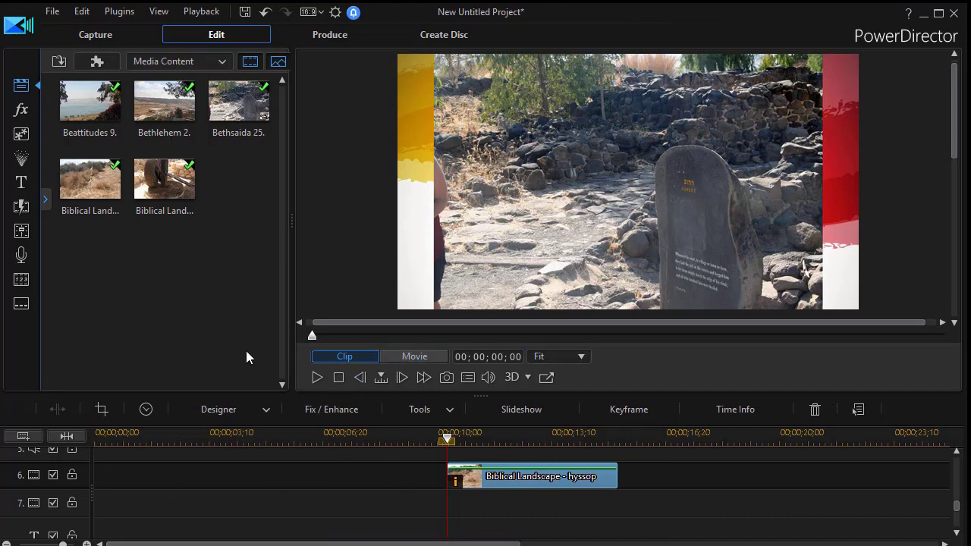
left_click(400, 358)
Rewind the movie to 00;00;00;00 and play it to watch the first photo rotate in
left_click(338, 379)
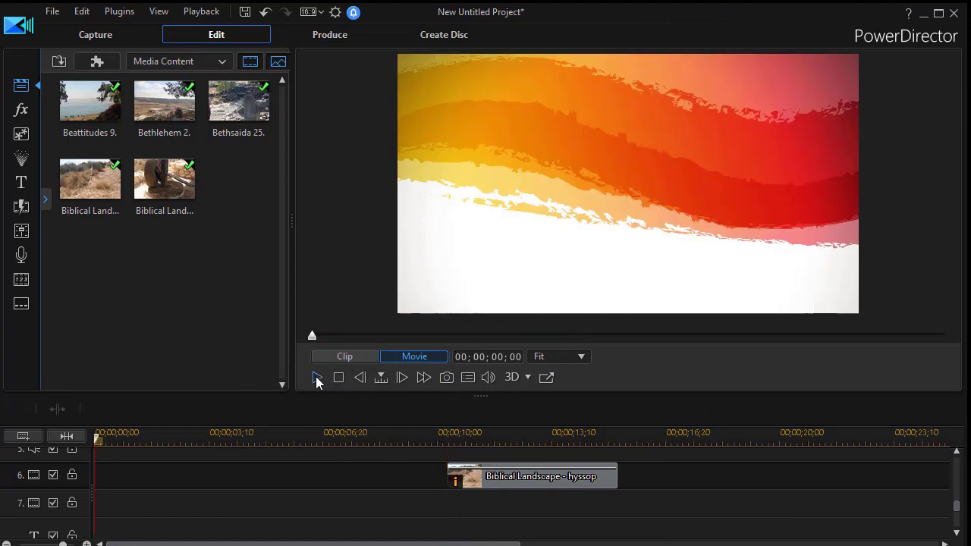
left_click(317, 377)
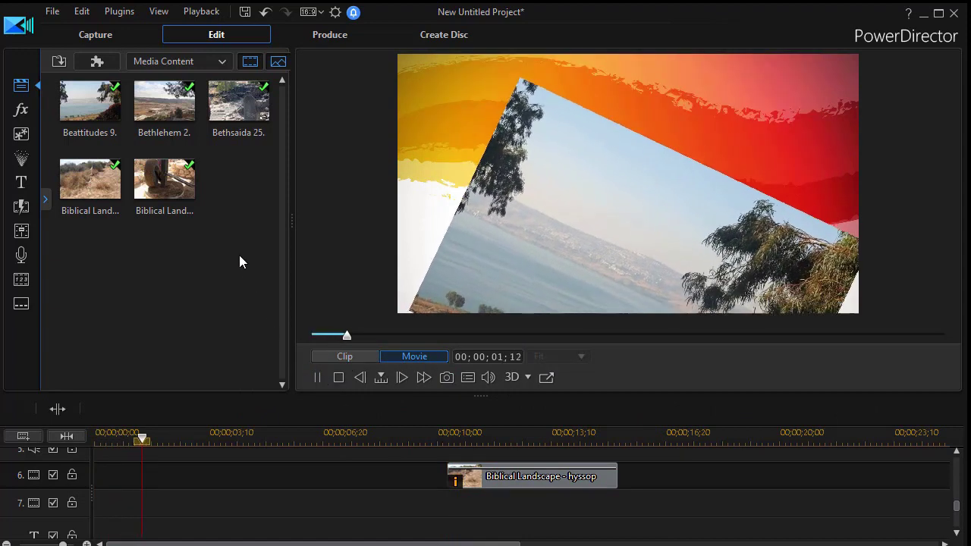